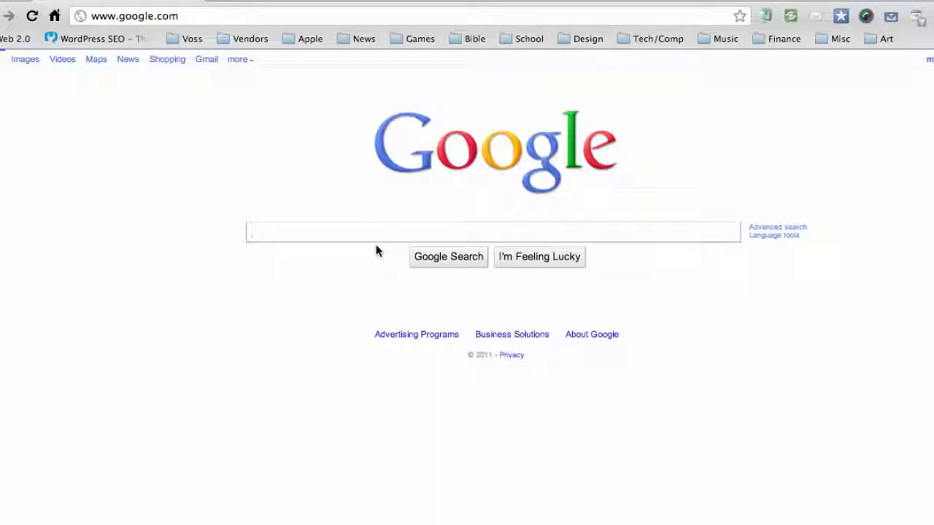
Step: Search Google for "eclipse download" and open the Eclipse Downloads result
{"action": "type", "text": "ecli"}
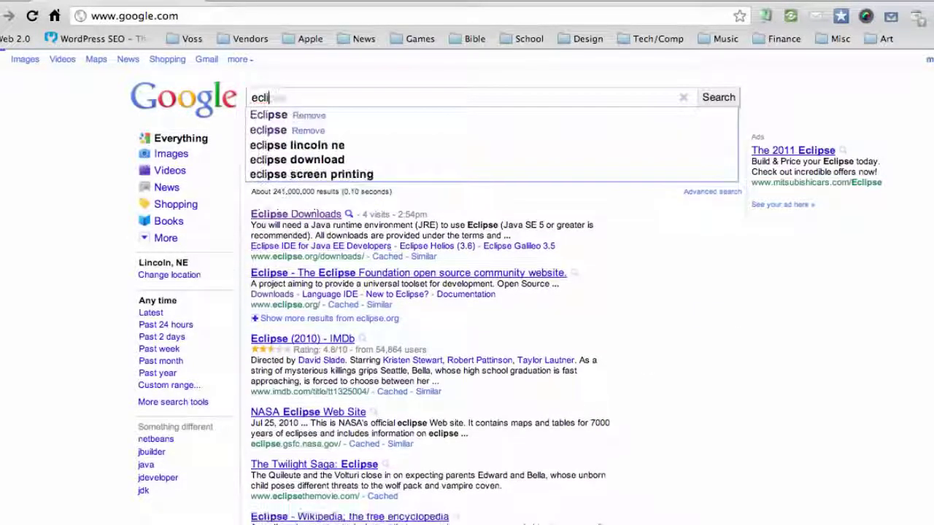
{"action": "type", "text": "pse down"}
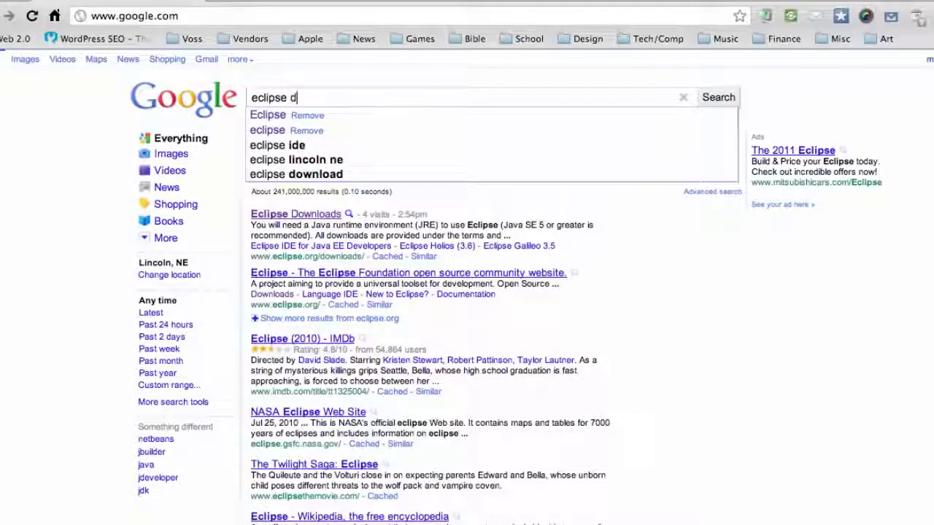
{"action": "type", "text": "l"}
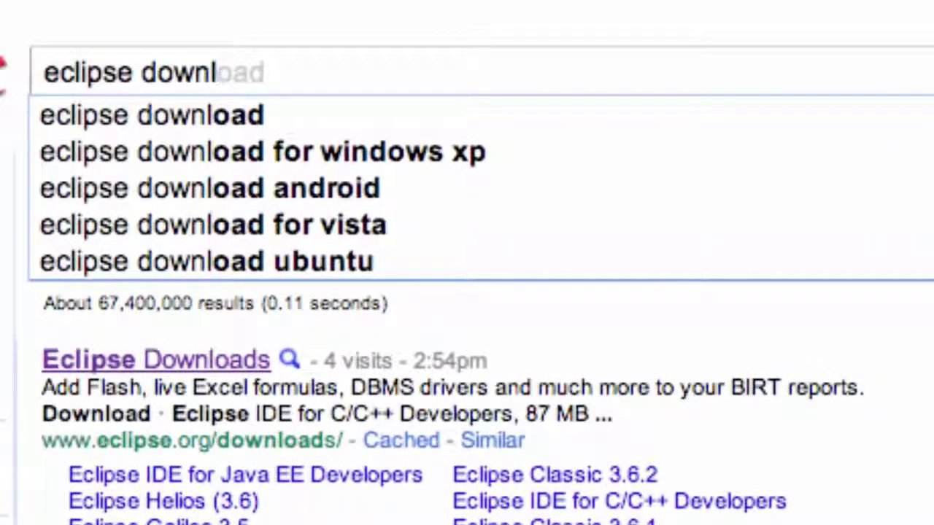
{"action": "type", "text": "oad"}
{"action": "key", "text": "Return"}
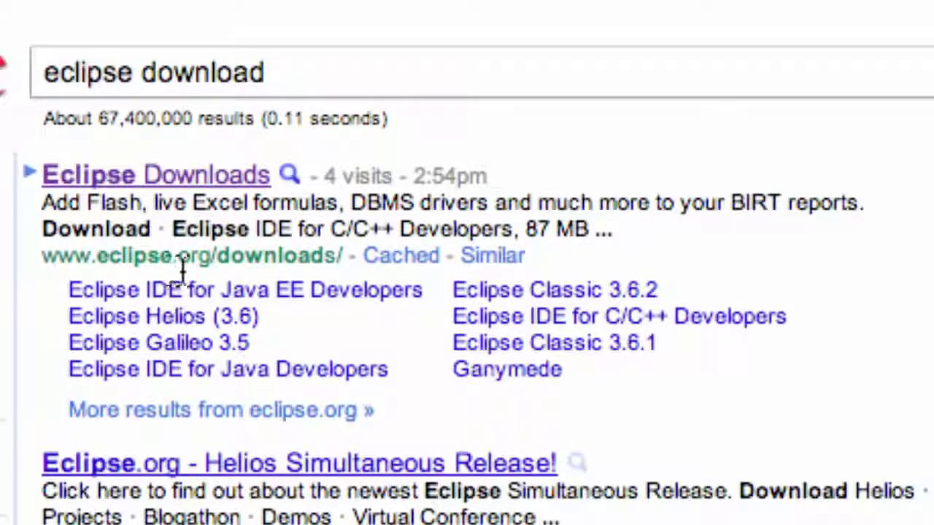
{"action": "left_click", "coordinate": [167, 181]}
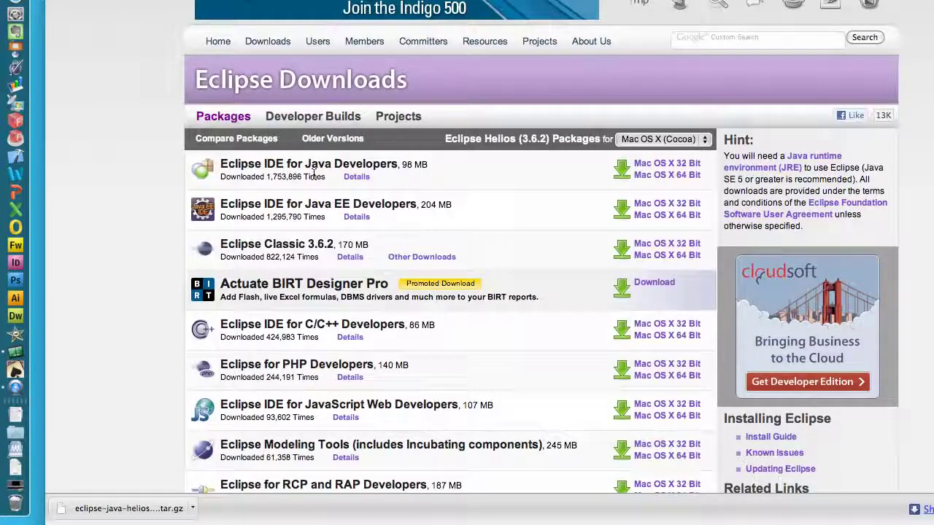
Step: Keep Mac OS X (Cocoa) as the platform, open the 32-bit Eclipse IDE for Java Developers download, and look through its mirrors
{"action": "scroll", "coordinate": [463, 263], "scroll_direction": "down", "scroll_amount": 1}
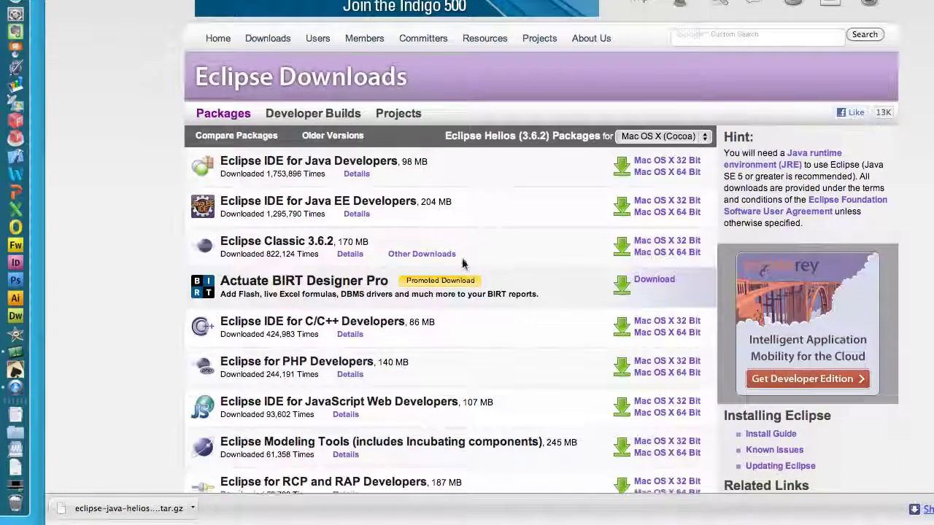
{"action": "scroll", "coordinate": [462, 262], "scroll_direction": "down", "scroll_amount": 1}
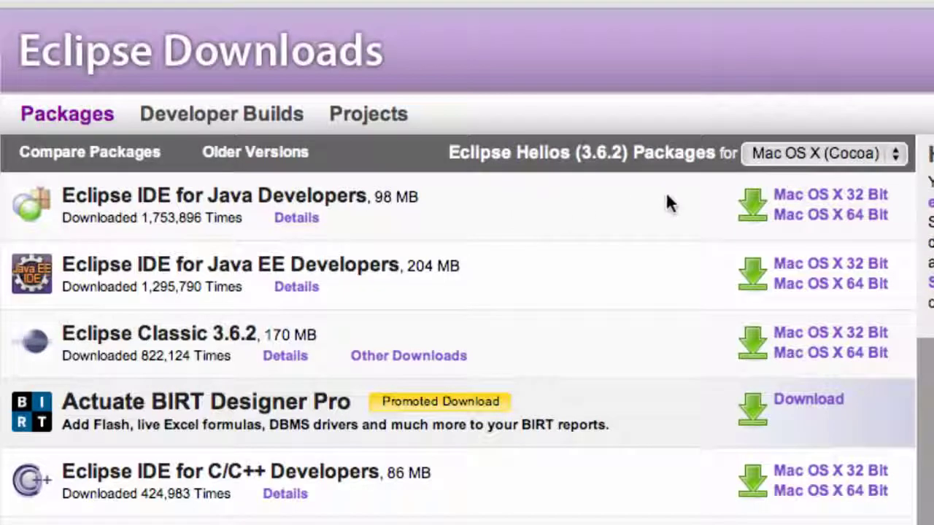
{"action": "left_click", "coordinate": [887, 161]}
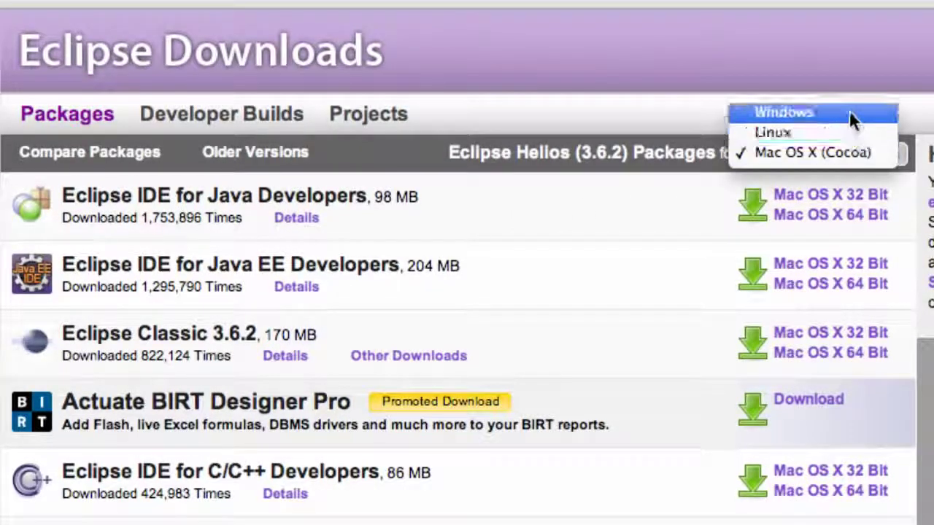
{"action": "left_click", "coordinate": [805, 151]}
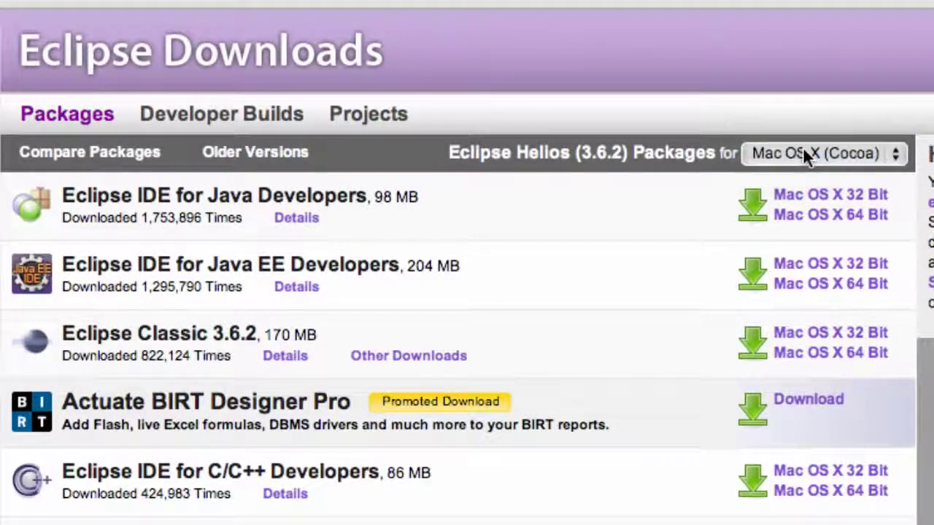
{"action": "left_click", "coordinate": [843, 195]}
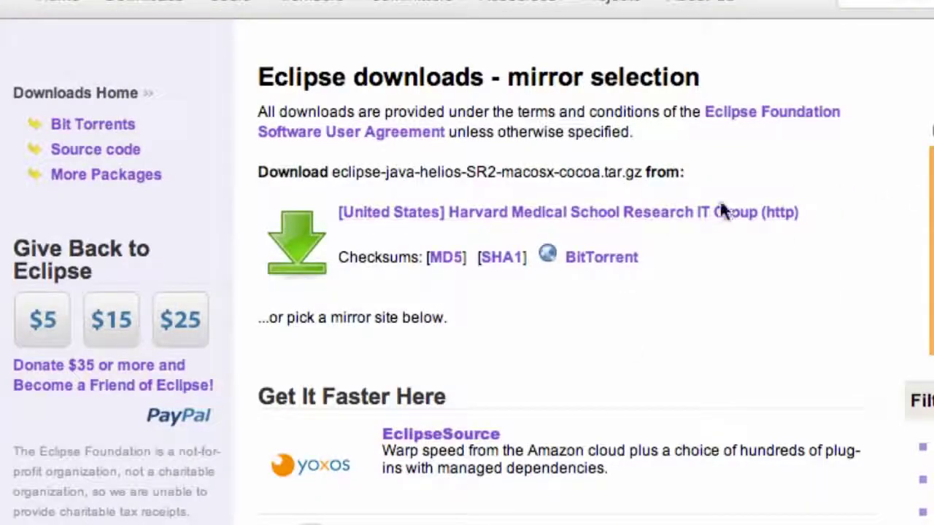
{"action": "scroll", "coordinate": [652, 344], "scroll_direction": "down", "scroll_amount": 10}
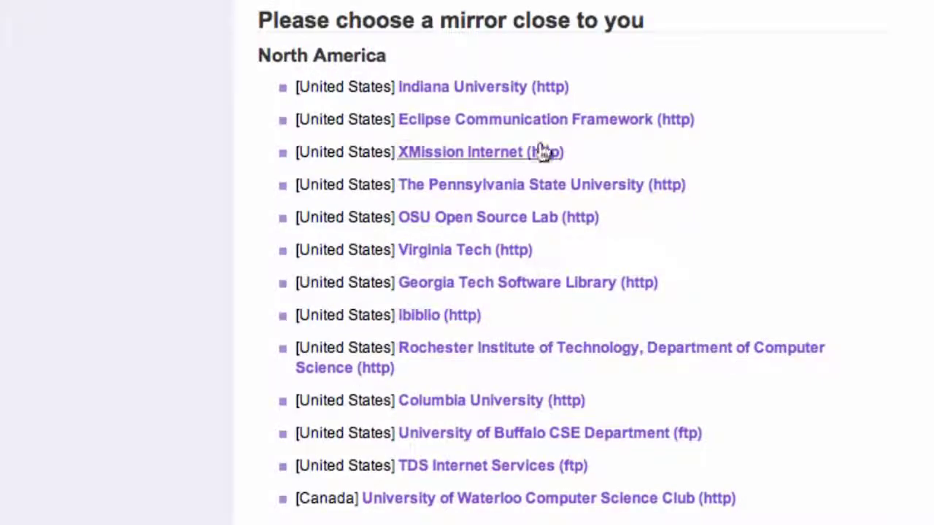
{"action": "scroll", "coordinate": [480, 294], "scroll_direction": "up", "scroll_amount": 10}
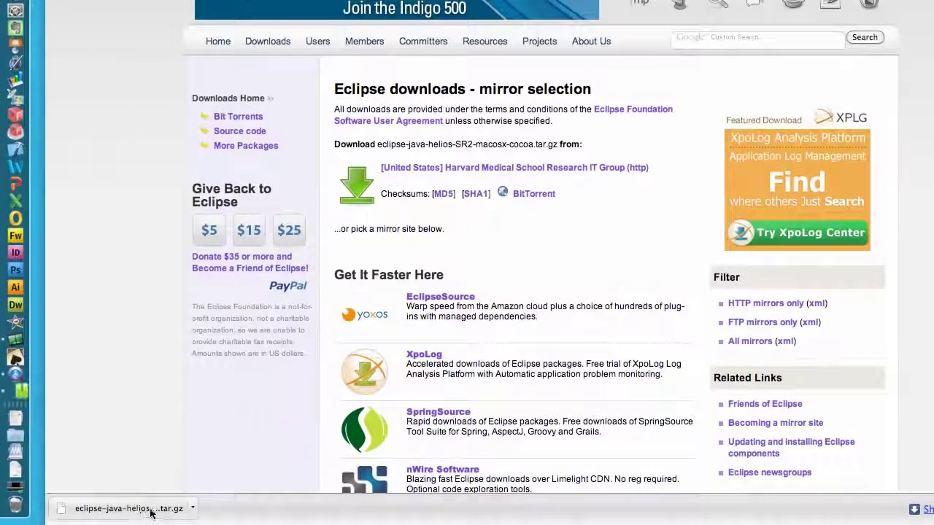
Step: Open the downloaded Eclipse archive and move the extracted eclipse folder from Downloads to Macintosh HD
{"action": "left_click", "coordinate": [150, 510]}
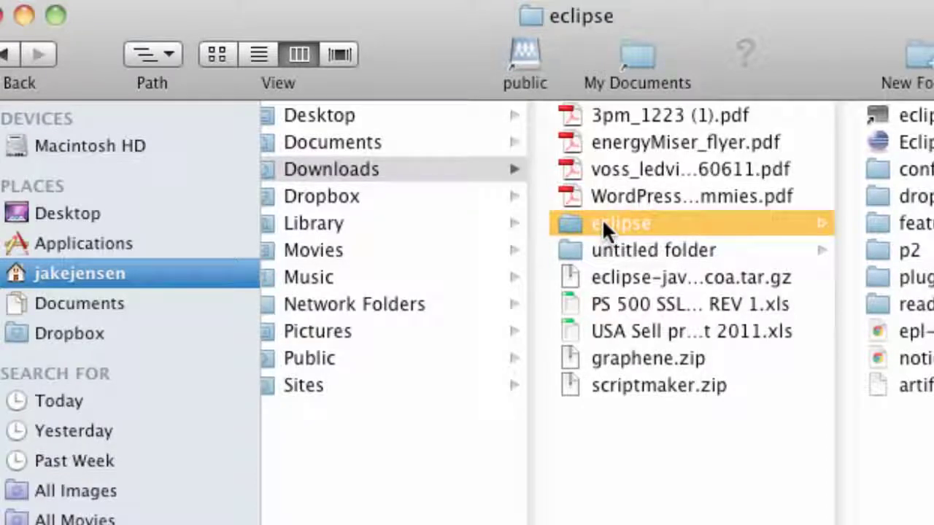
{"action": "left_click_drag", "start_coordinate": [601, 218], "coordinate": [126, 143]}
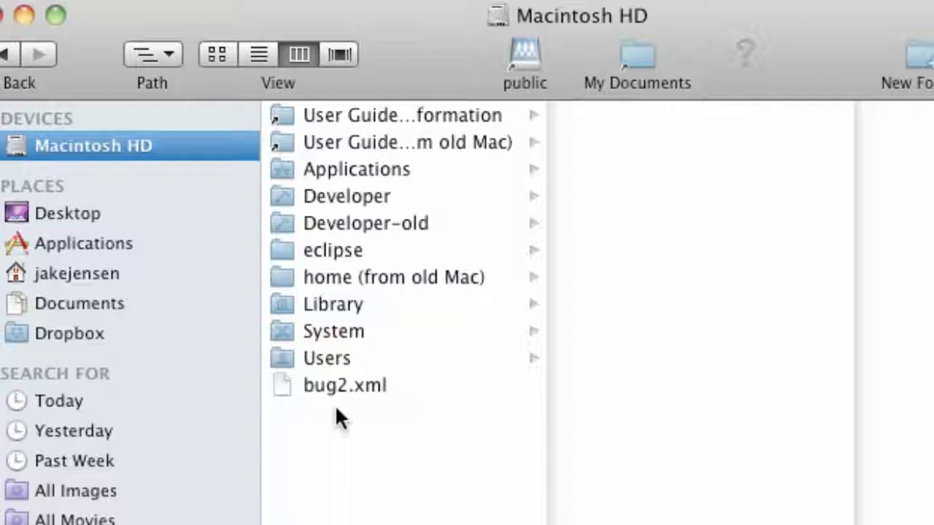
Step: Launch the Eclipse application from the eclipse folder on Macintosh HD, allowing the downloaded program to open
{"action": "left_click", "coordinate": [333, 252]}
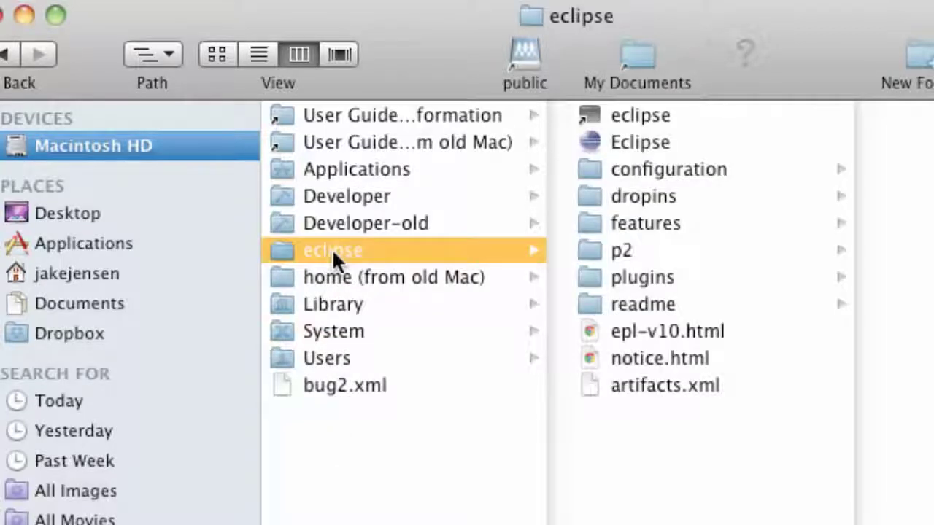
{"action": "double_click", "coordinate": [616, 142]}
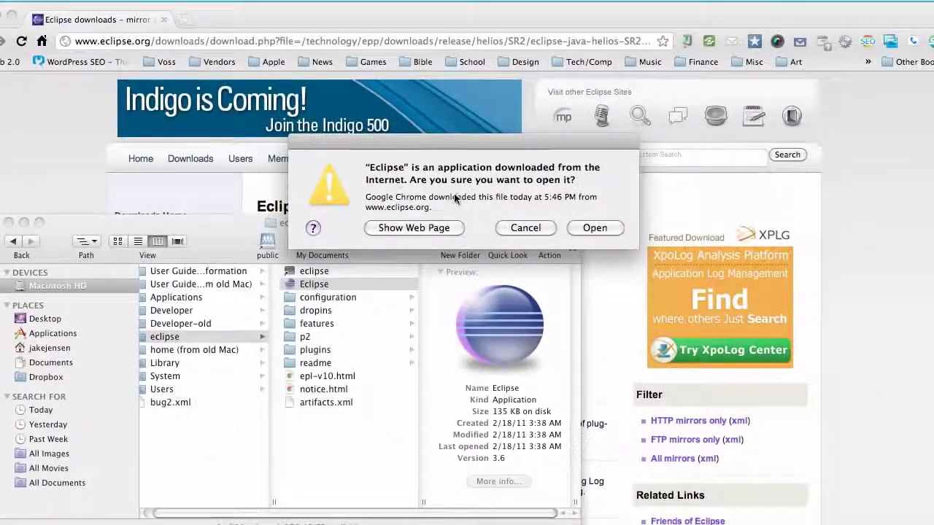
{"action": "left_click", "coordinate": [584, 231]}
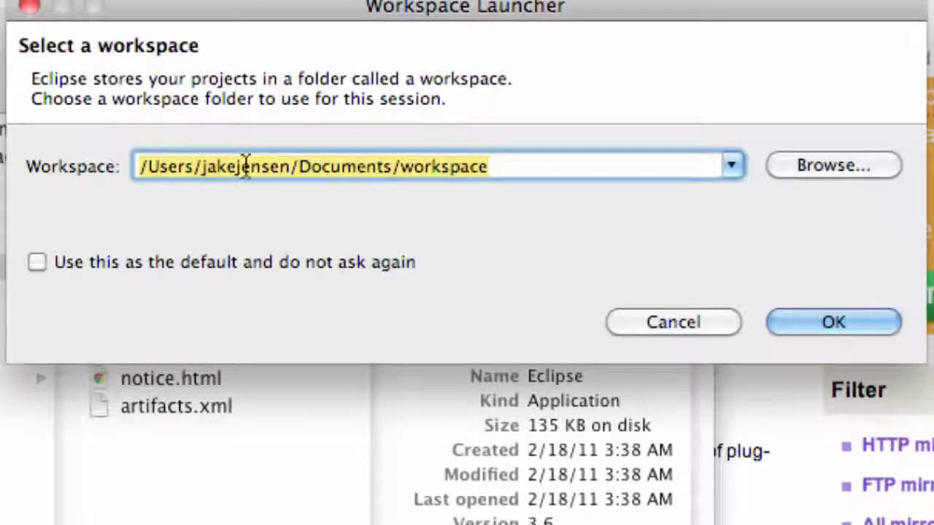
Step: Create a folder named thenewboston in Documents and start Eclipse with it as the workspace
{"action": "left_click", "coordinate": [825, 164]}
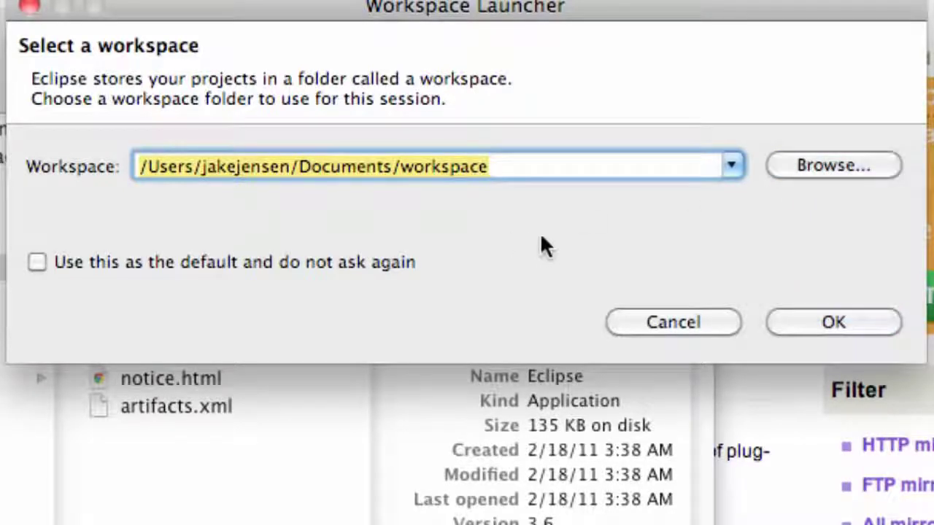
{"action": "left_click", "coordinate": [815, 168]}
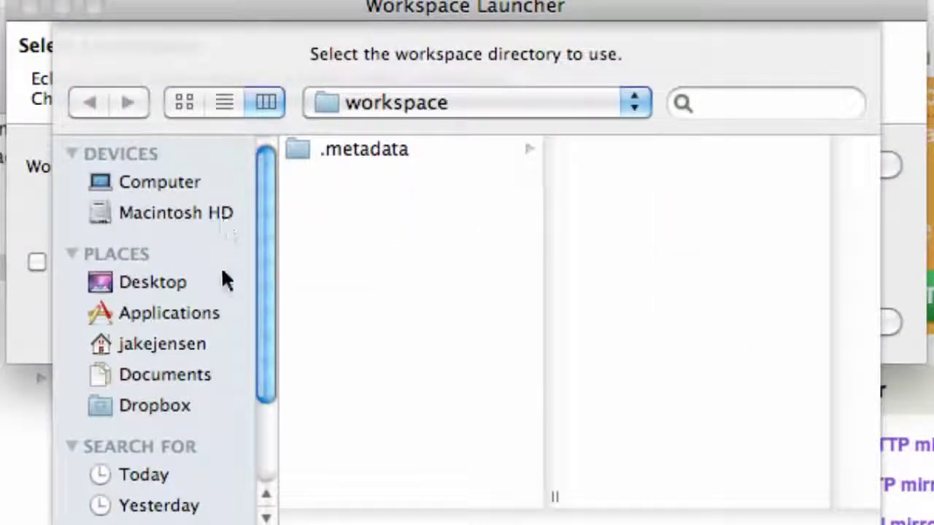
{"action": "left_click", "coordinate": [173, 374]}
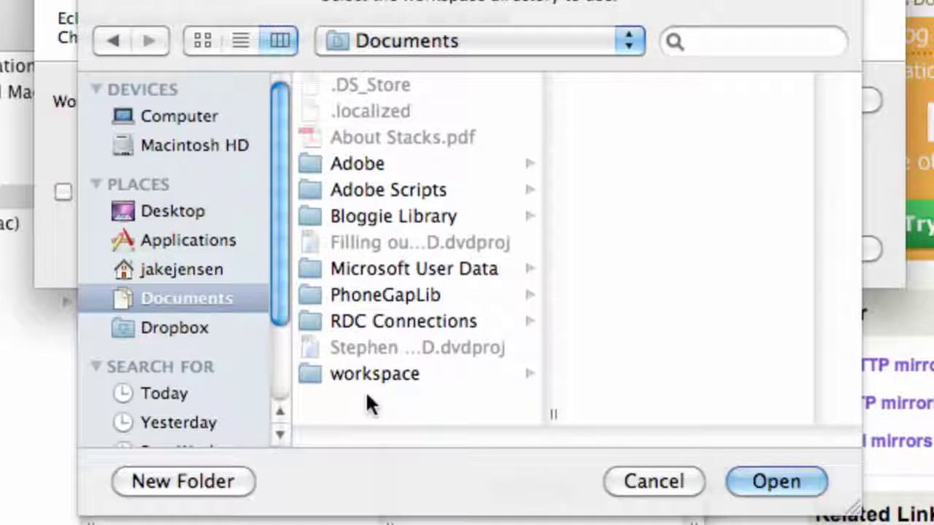
{"action": "left_click", "coordinate": [199, 476]}
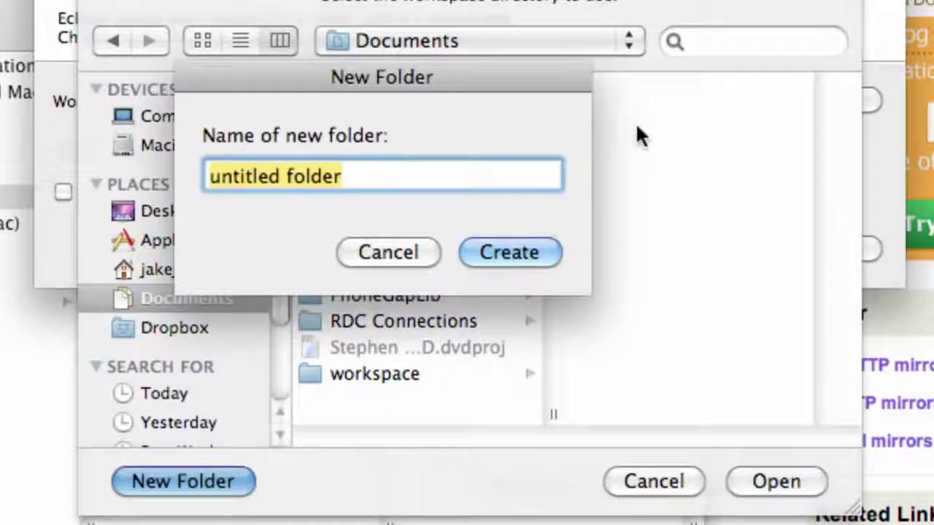
{"action": "type", "text": "thenewboston"}
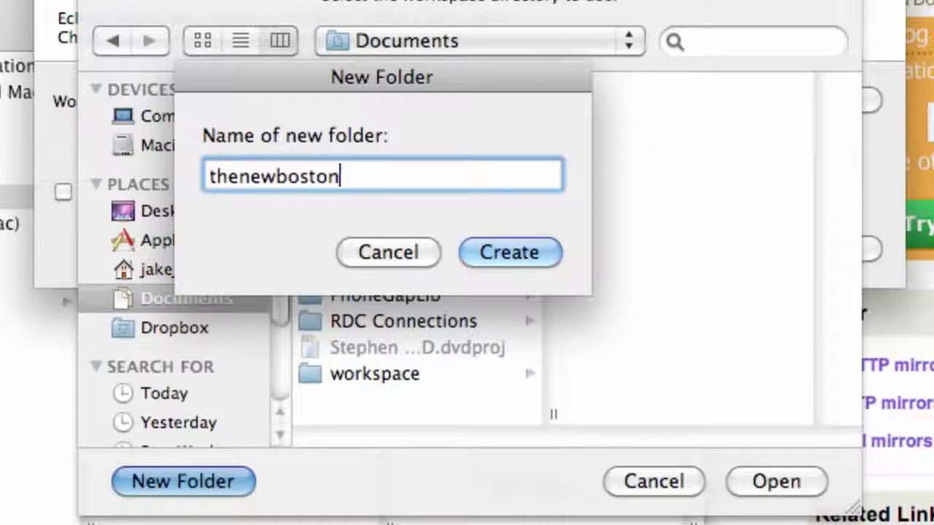
{"action": "left_click", "coordinate": [496, 261]}
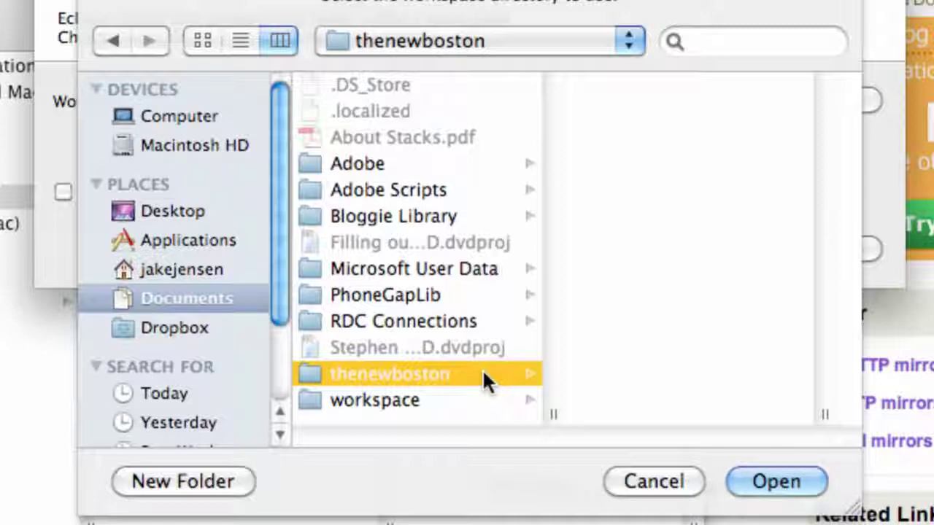
{"action": "left_click", "coordinate": [746, 479]}
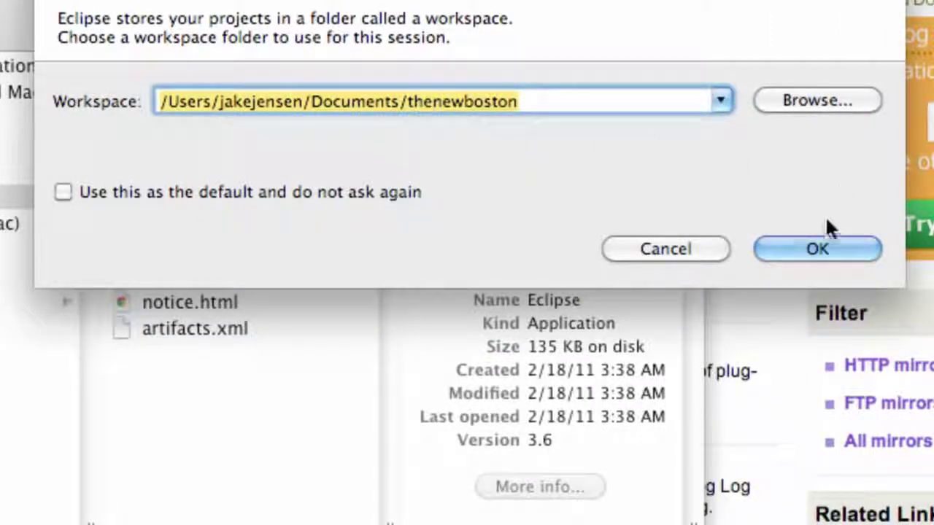
{"action": "left_click", "coordinate": [812, 241]}
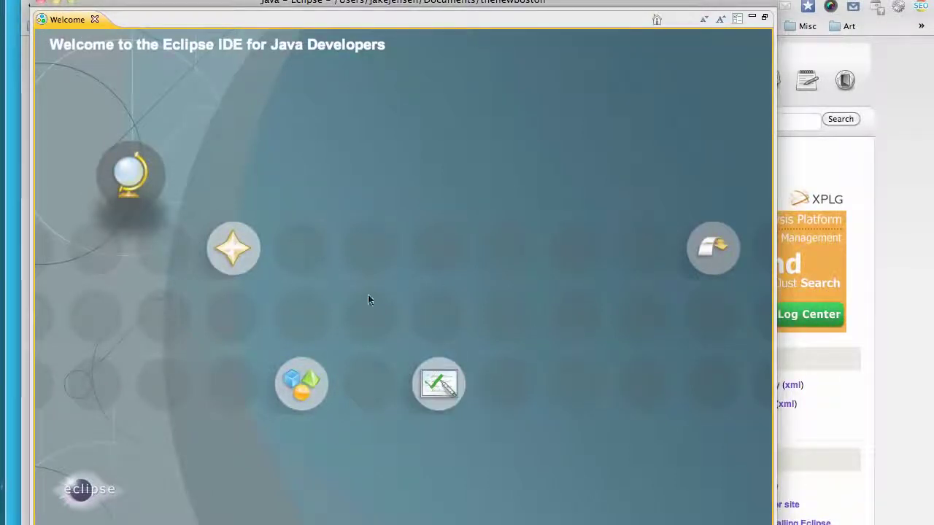
Step: Close the Welcome page and reposition the Eclipse window so that its title bar is fully visible
{"action": "left_click", "coordinate": [94, 20]}
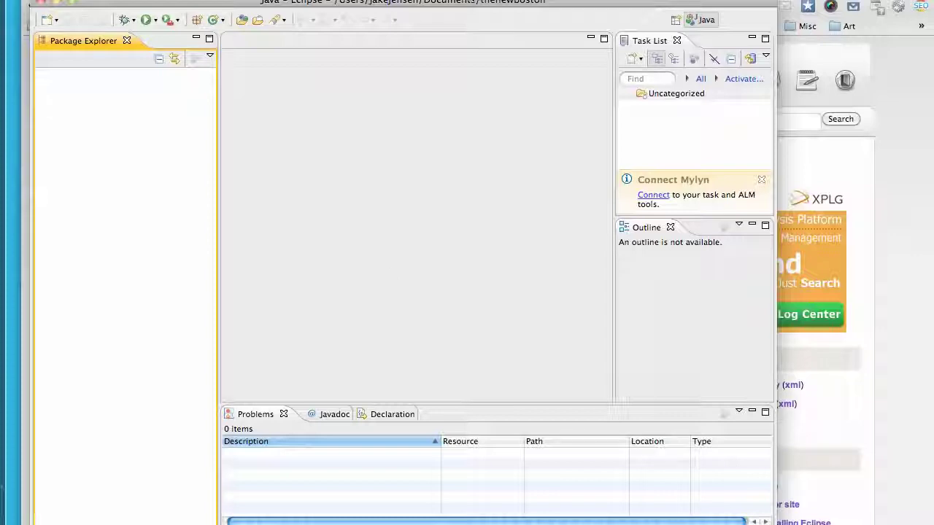
{"action": "left_click_drag", "start_coordinate": [408, 2], "coordinate": [379, 3]}
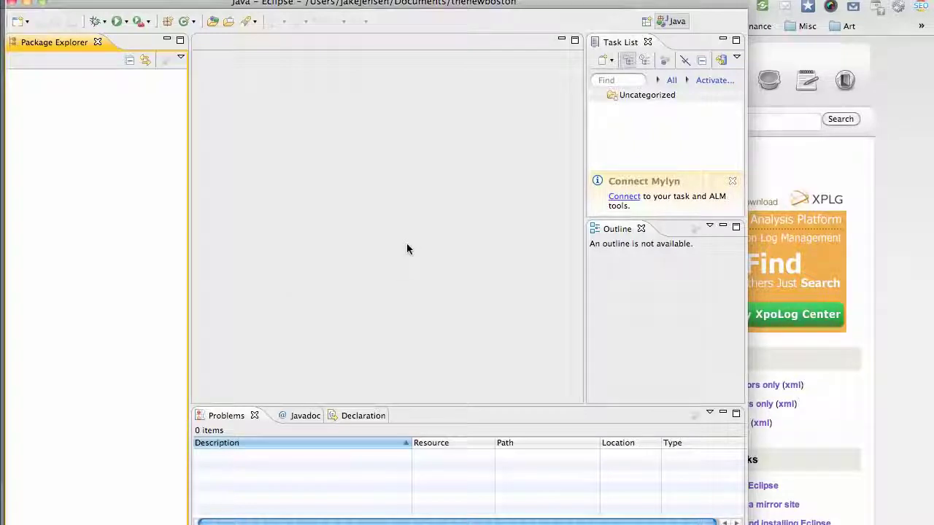
{"action": "left_click_drag", "start_coordinate": [368, 4], "coordinate": [374, 23]}
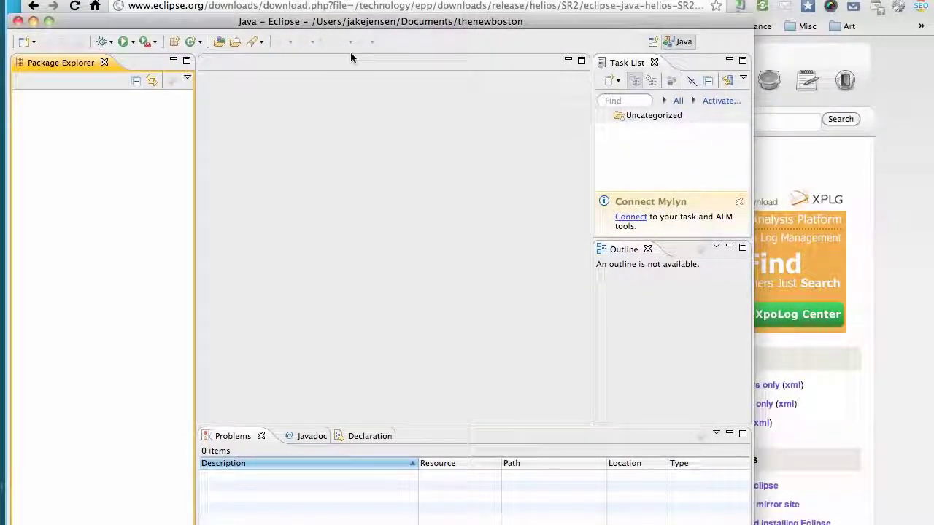
Step: Switch to Chrome, search for "android adt" in a new tab and open the ADT Plugin for Eclipse page
{"action": "left_click", "coordinate": [254, 5]}
{"action": "key", "text": "super+t"}
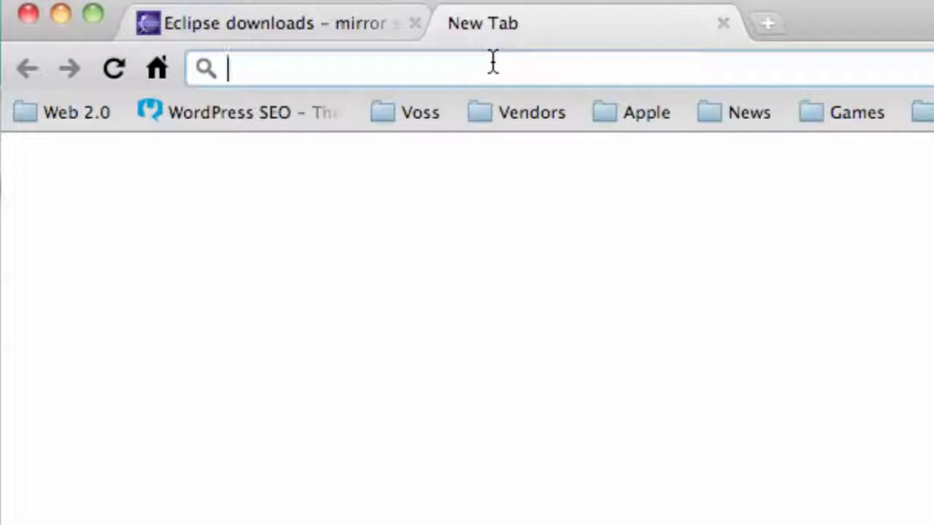
{"action": "type", "text": "android adt"}
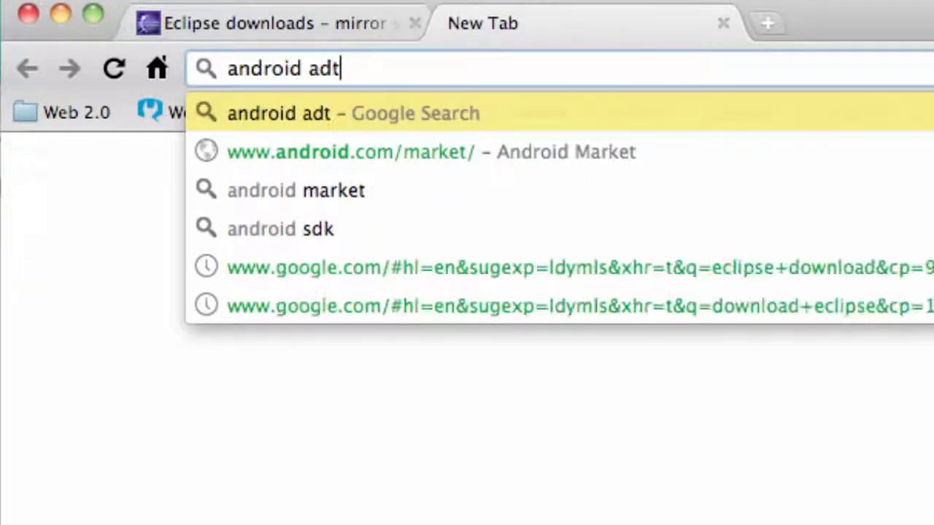
{"action": "key", "text": "Return"}
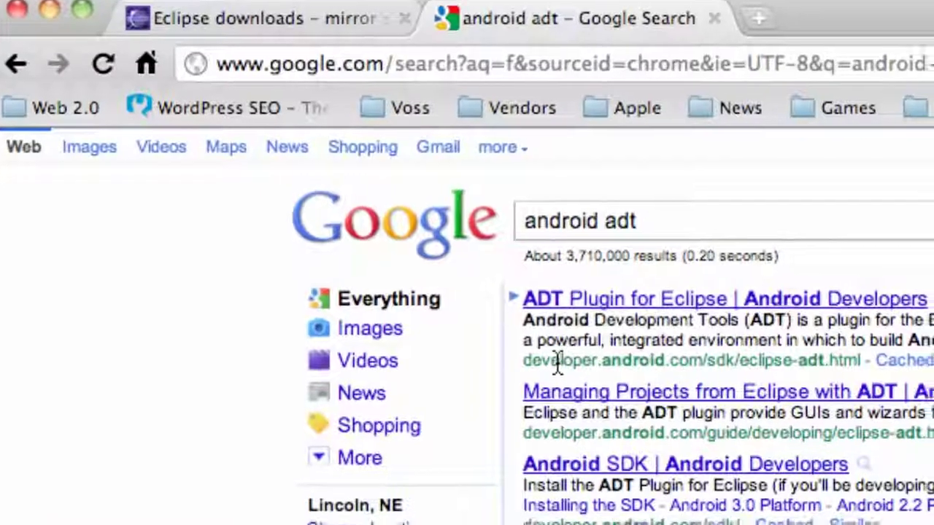
{"action": "left_click_drag", "start_coordinate": [554, 360], "coordinate": [692, 360]}
{"action": "left_click_drag", "start_coordinate": [253, 186], "coordinate": [264, 180]}
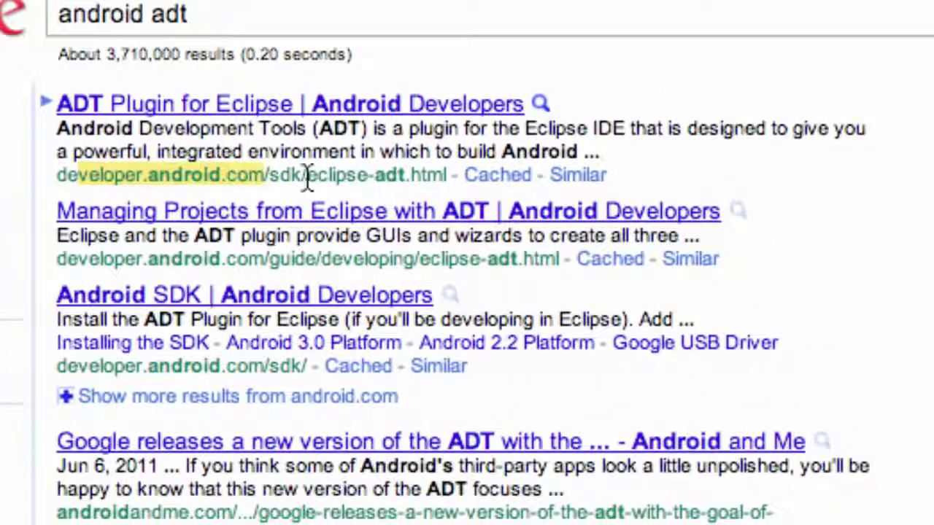
{"action": "left_click", "coordinate": [266, 108]}
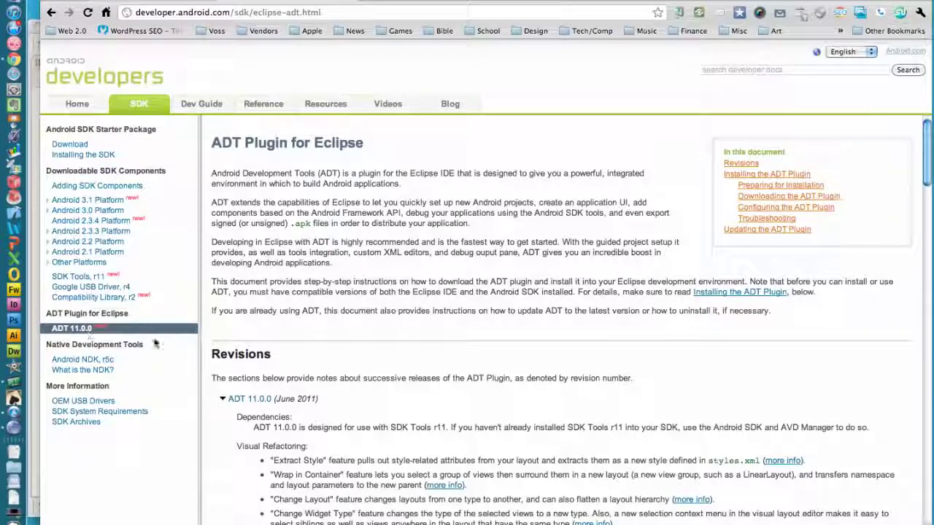
{"action": "scroll", "coordinate": [390, 263], "scroll_direction": "down", "scroll_amount": 5}
{"action": "scroll", "coordinate": [386, 250], "scroll_direction": "down", "scroll_amount": 15}
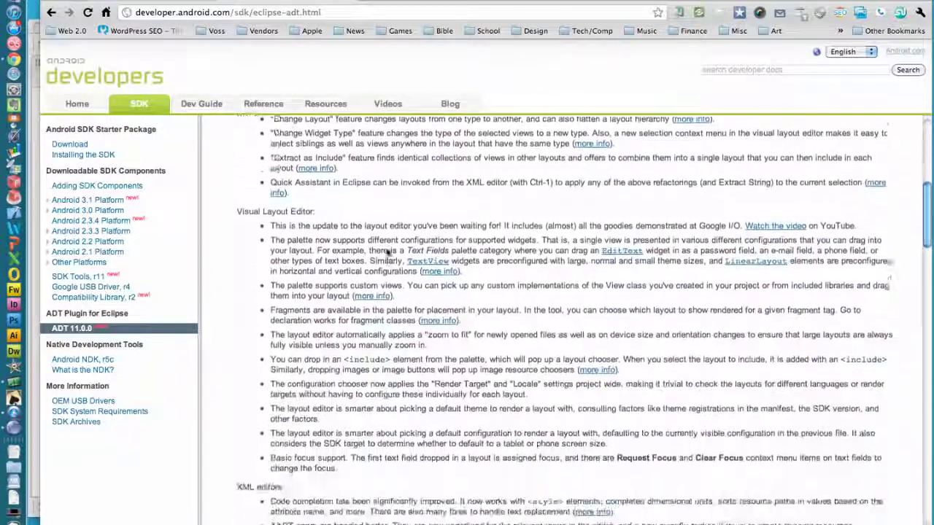
{"action": "scroll", "coordinate": [387, 251], "scroll_direction": "down", "scroll_amount": 7}
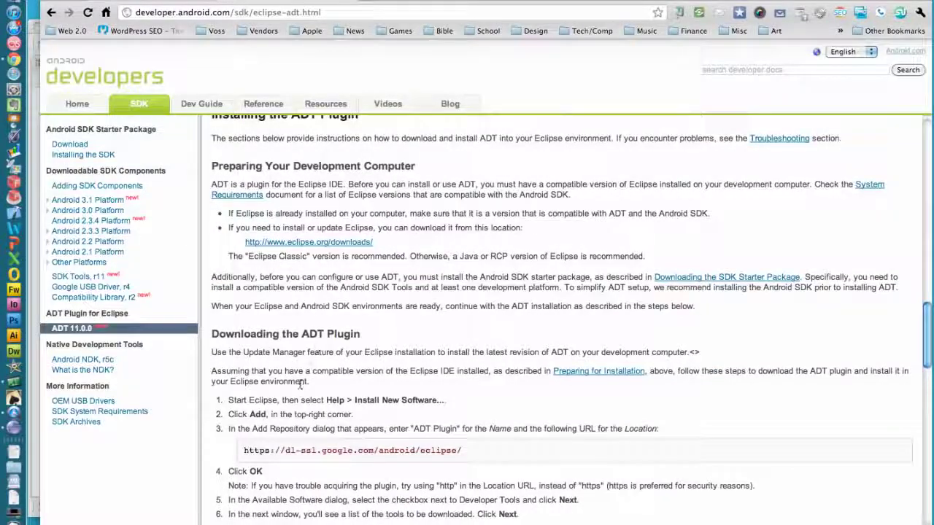
{"action": "scroll", "coordinate": [293, 267], "scroll_direction": "down", "scroll_amount": 2}
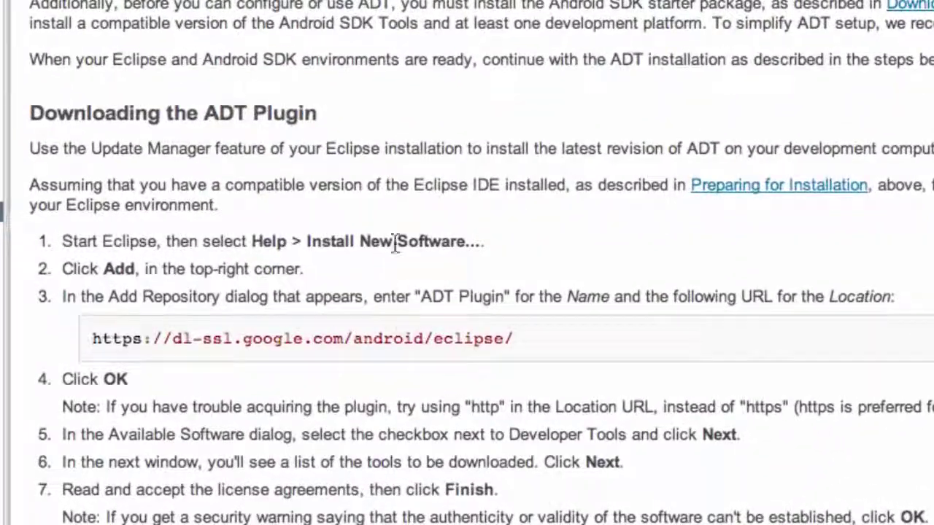
{"action": "left_click_drag", "start_coordinate": [519, 337], "coordinate": [88, 340]}
{"action": "key", "text": "super+c"}
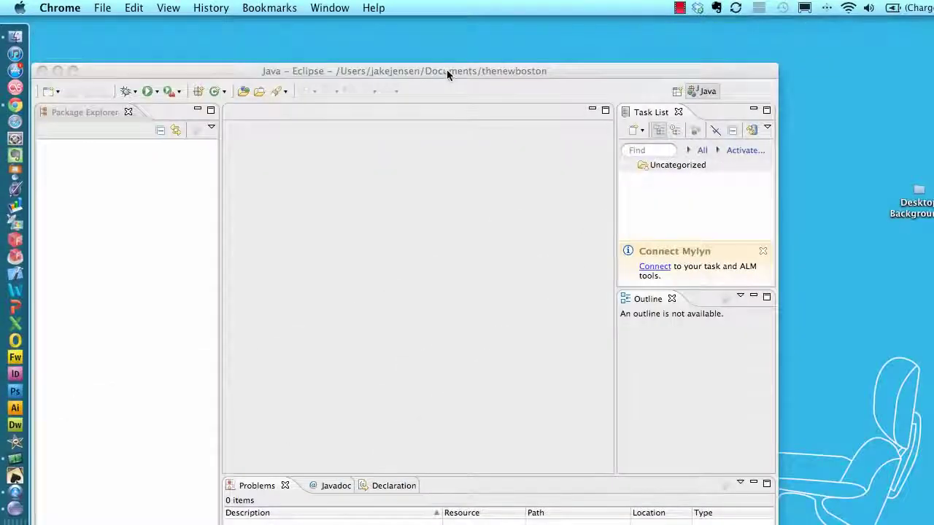
Step: Switch to Eclipse, shift its window slightly and open the Install New Software dialog
{"action": "left_click", "coordinate": [447, 70]}
{"action": "left_click_drag", "start_coordinate": [505, 57], "coordinate": [499, 39]}
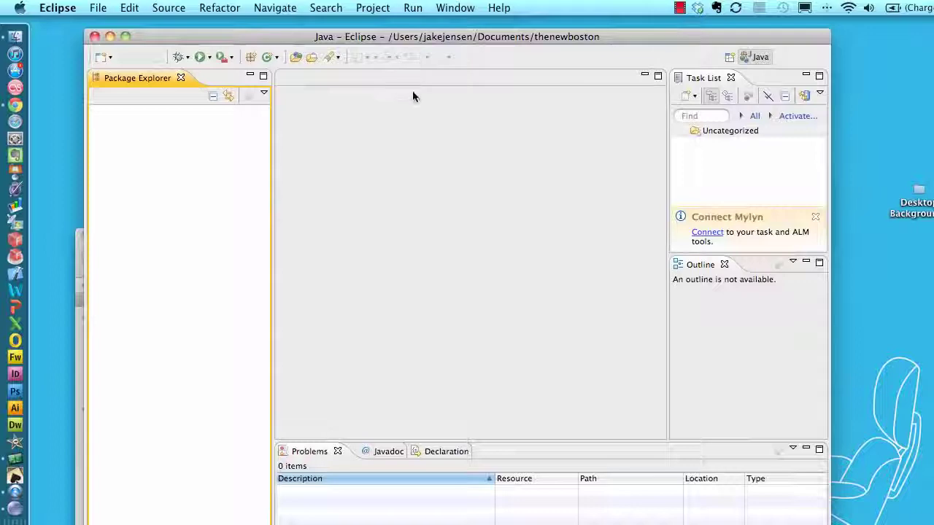
{"action": "left_click", "coordinate": [467, 8]}
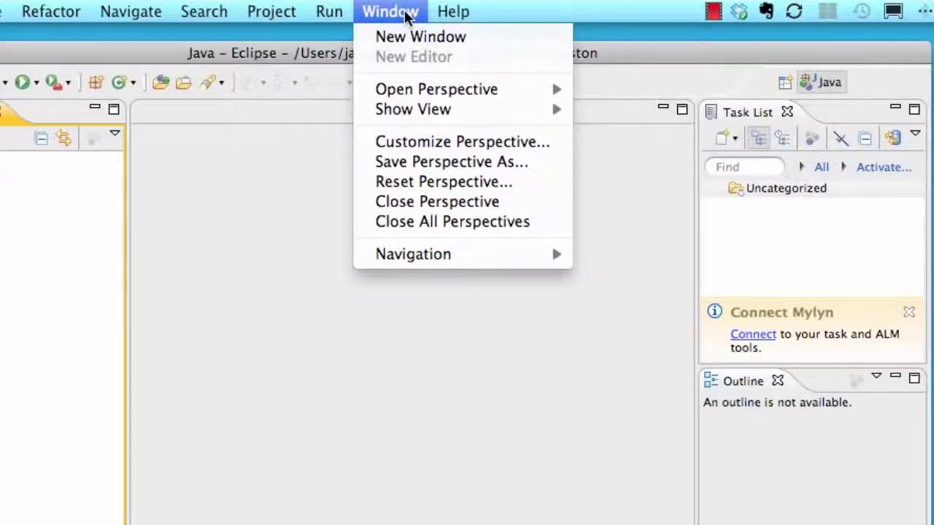
{"action": "left_click", "coordinate": [332, 11]}
{"action": "mouse_move", "coordinate": [394, 11]}
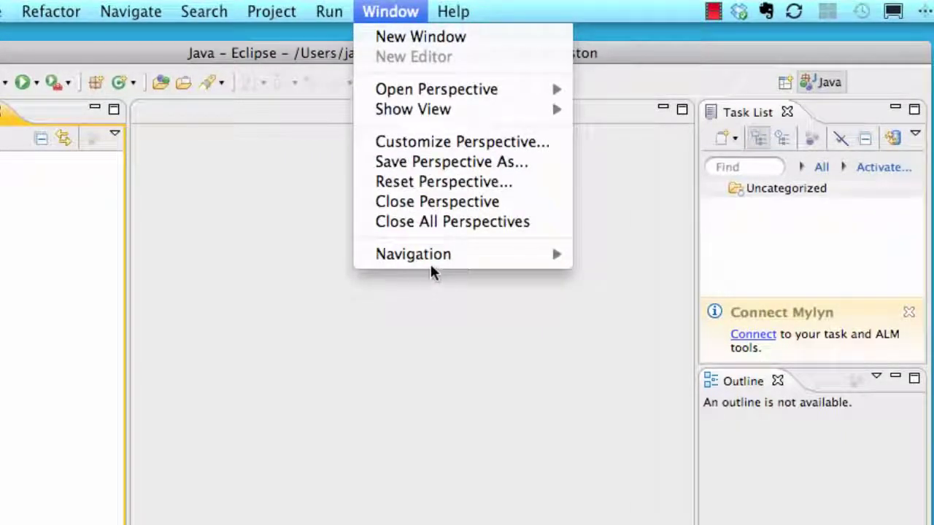
{"action": "left_click", "coordinate": [456, 13]}
{"action": "left_click", "coordinate": [470, 11]}
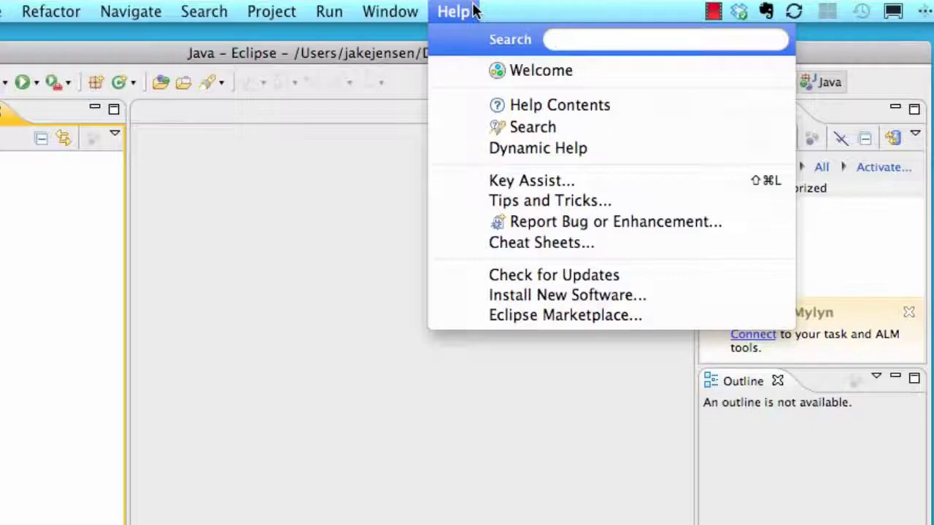
{"action": "left_click", "coordinate": [536, 296]}
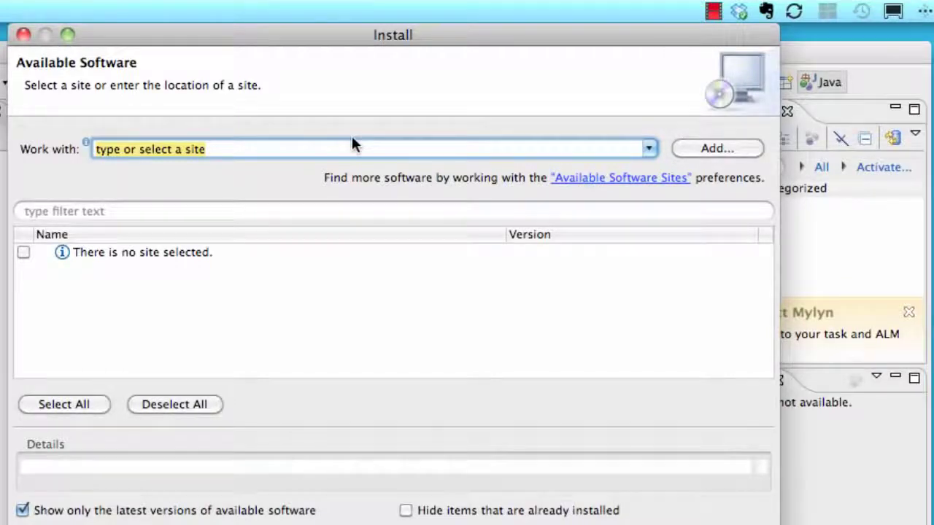
{"action": "key", "text": "super+v"}
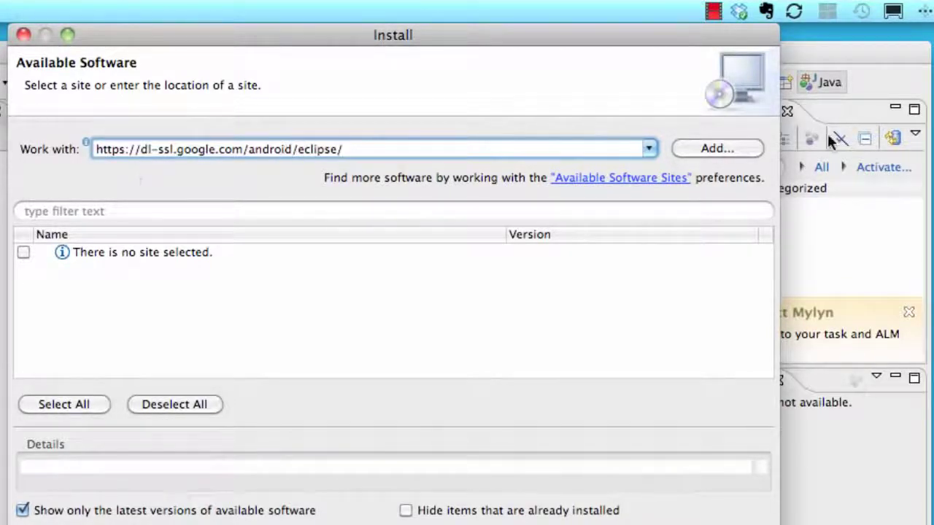
{"action": "left_click", "coordinate": [719, 148]}
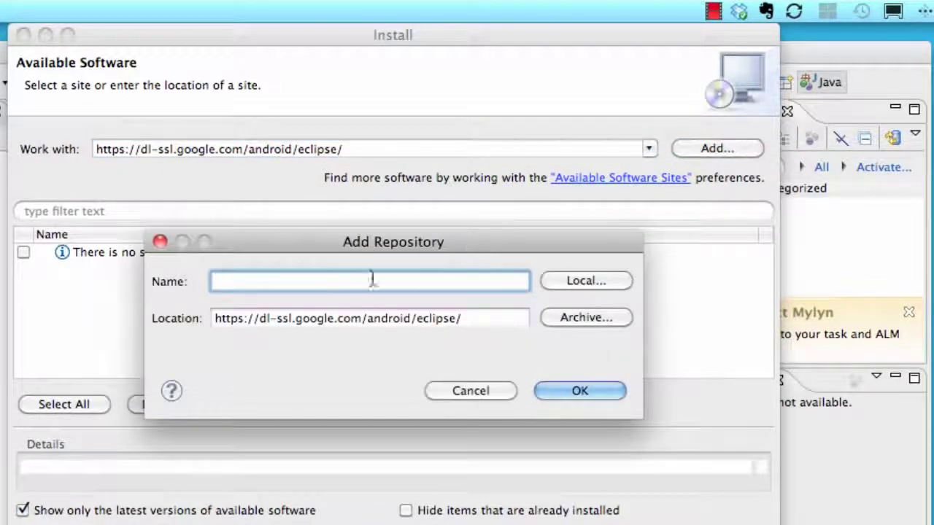
{"action": "type", "text": "android"}
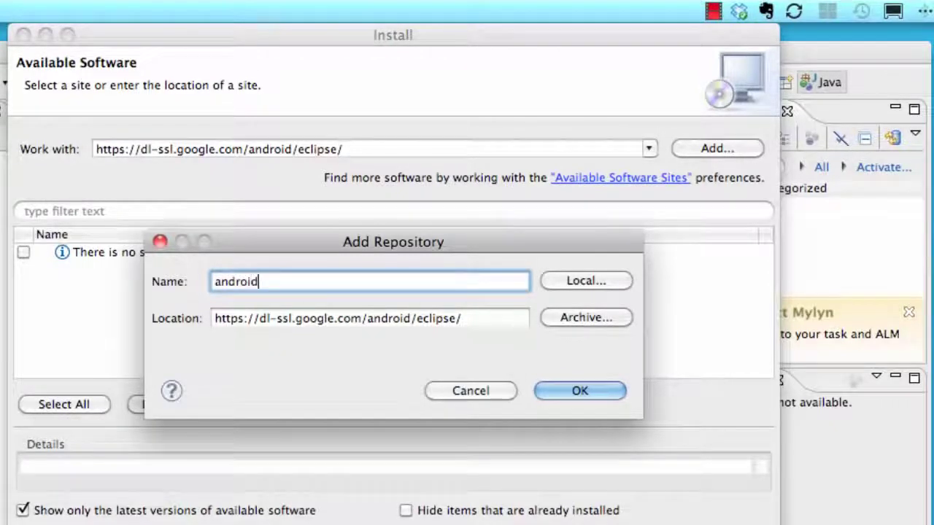
{"action": "type", "text": " adt"}
{"action": "left_click", "coordinate": [376, 319]}
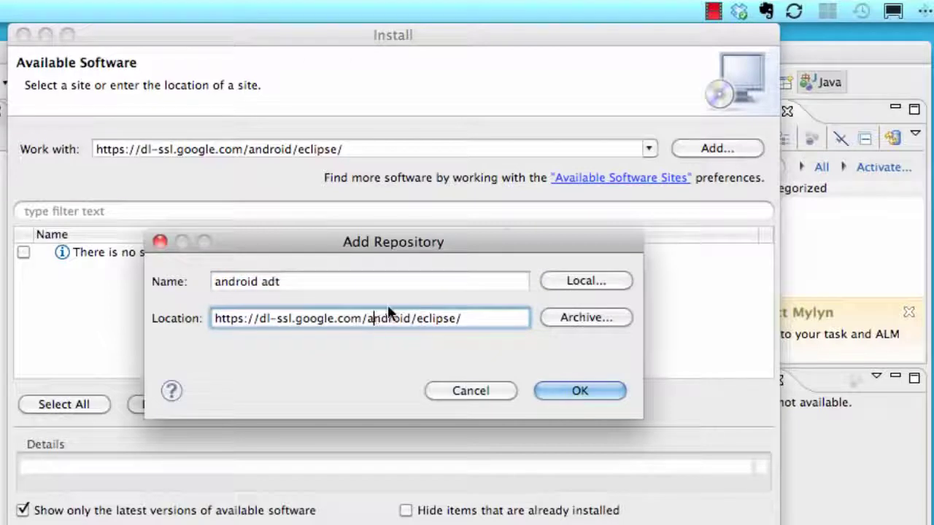
{"action": "left_click", "coordinate": [578, 394]}
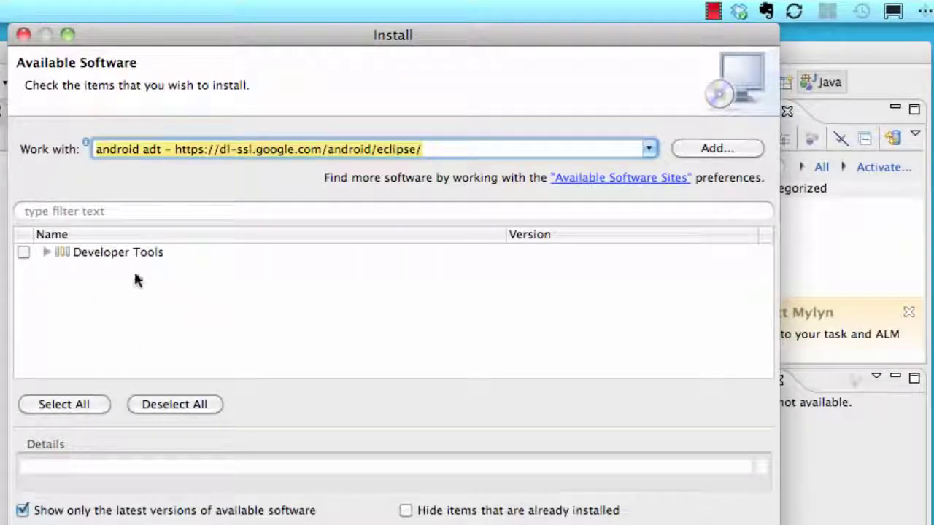
Step: Select all of Developer Tools for installation, review the individual Android components and proceed to the license review
{"action": "left_click", "coordinate": [24, 252]}
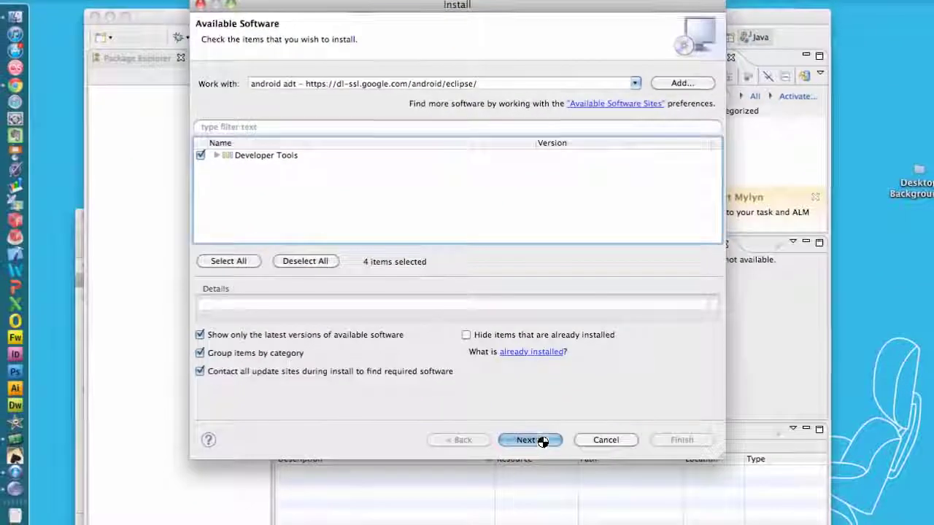
{"action": "left_click", "coordinate": [542, 441]}
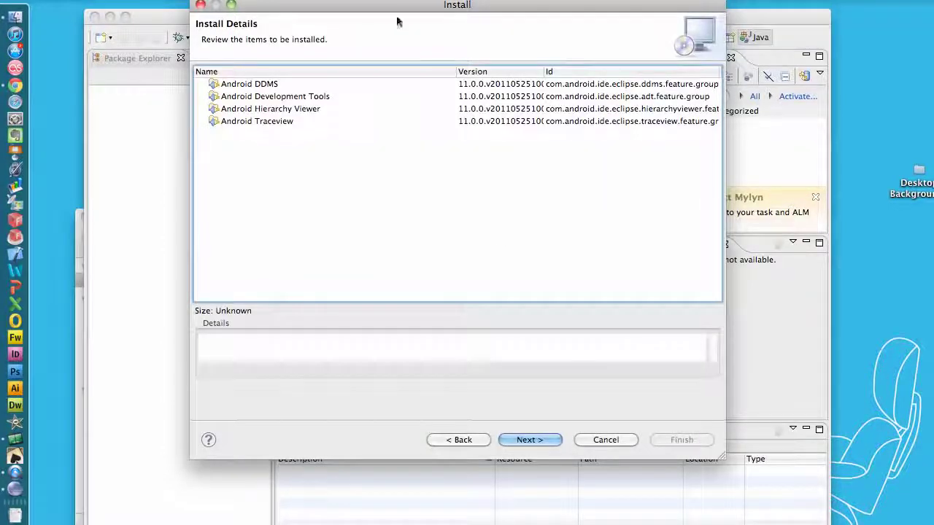
{"action": "left_click", "coordinate": [260, 86]}
{"action": "left_click", "coordinate": [255, 98]}
{"action": "left_click", "coordinate": [255, 110]}
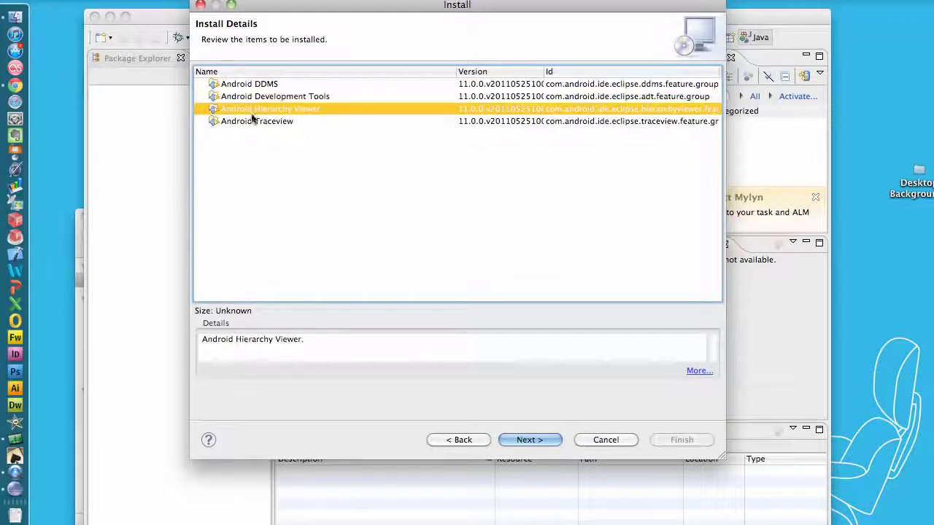
{"action": "left_click", "coordinate": [533, 443]}
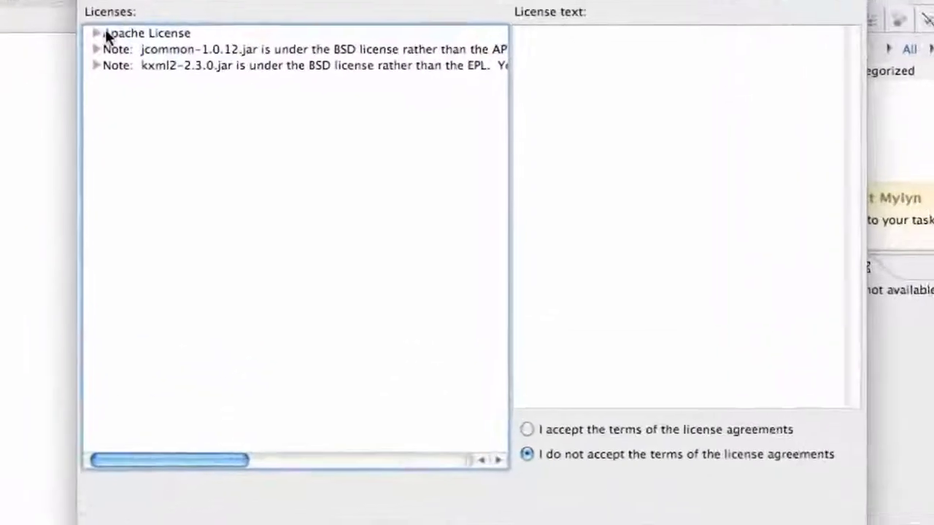
Step: Review the Apache, jcommon and kxml2 licenses, accept the terms of the license agreements and start the installation
{"action": "left_click", "coordinate": [142, 22]}
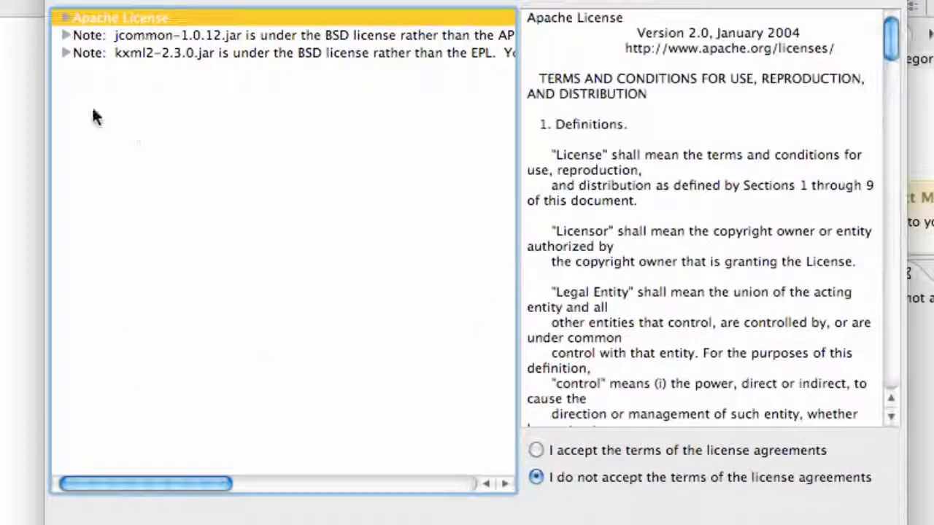
{"action": "left_click", "coordinate": [537, 447]}
{"action": "left_click", "coordinate": [143, 37]}
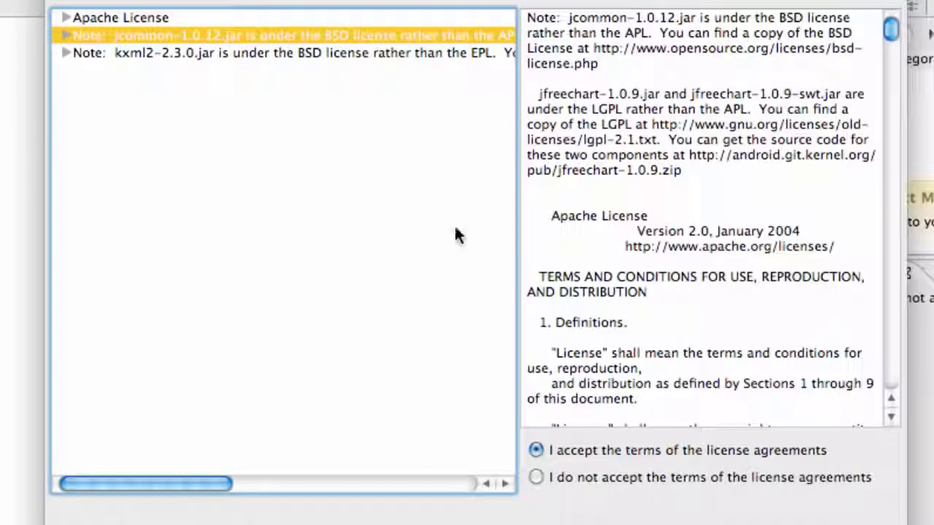
{"action": "left_click", "coordinate": [323, 54]}
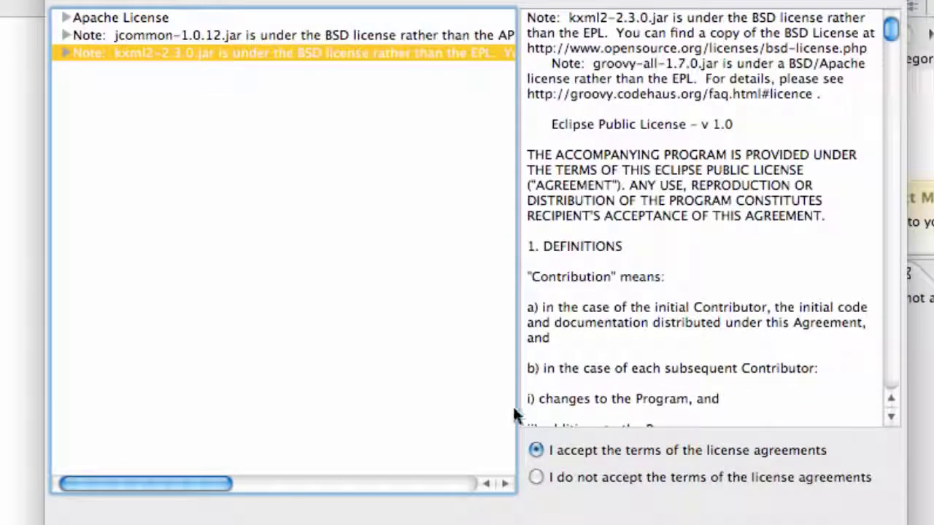
{"action": "scroll", "coordinate": [693, 240], "scroll_direction": "down", "scroll_amount": 5}
{"action": "scroll", "coordinate": [686, 206], "scroll_direction": "up", "scroll_amount": 5}
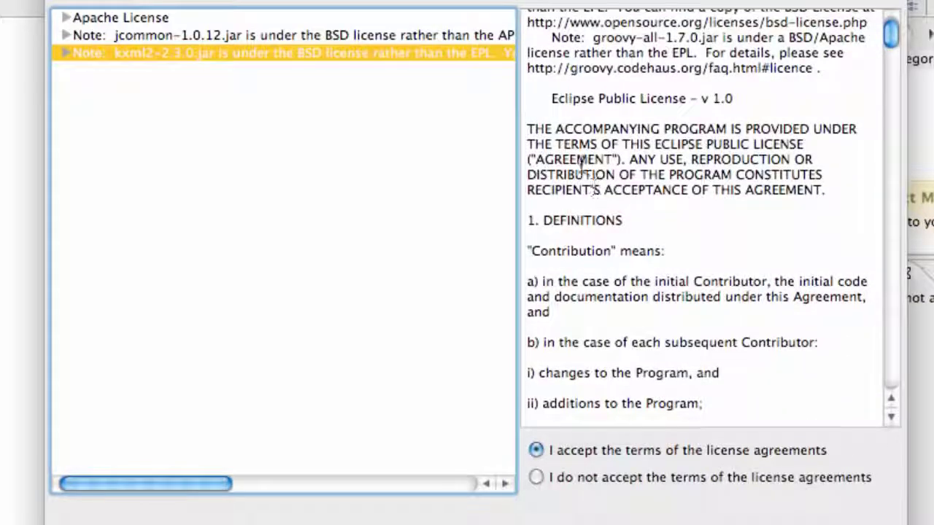
{"action": "scroll", "coordinate": [584, 172], "scroll_direction": "up", "scroll_amount": 1}
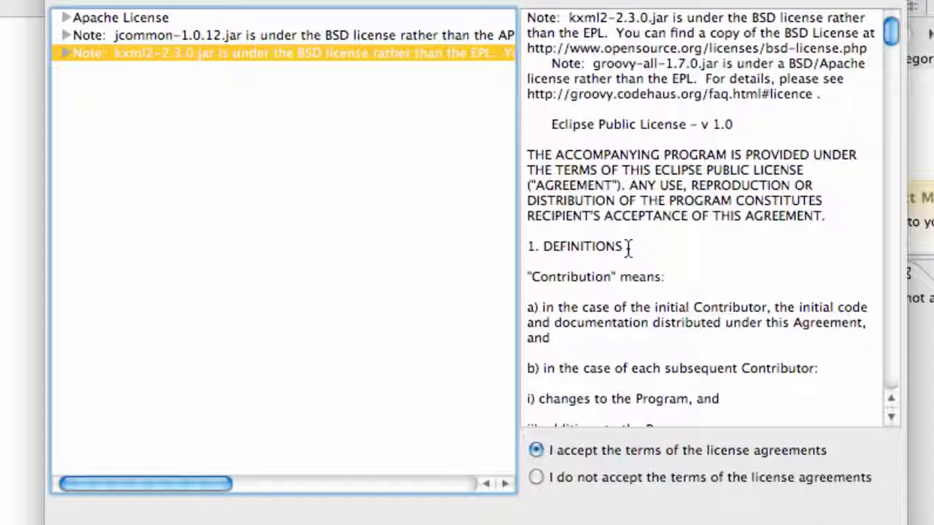
{"action": "scroll", "coordinate": [628, 247], "scroll_direction": "down", "scroll_amount": 20}
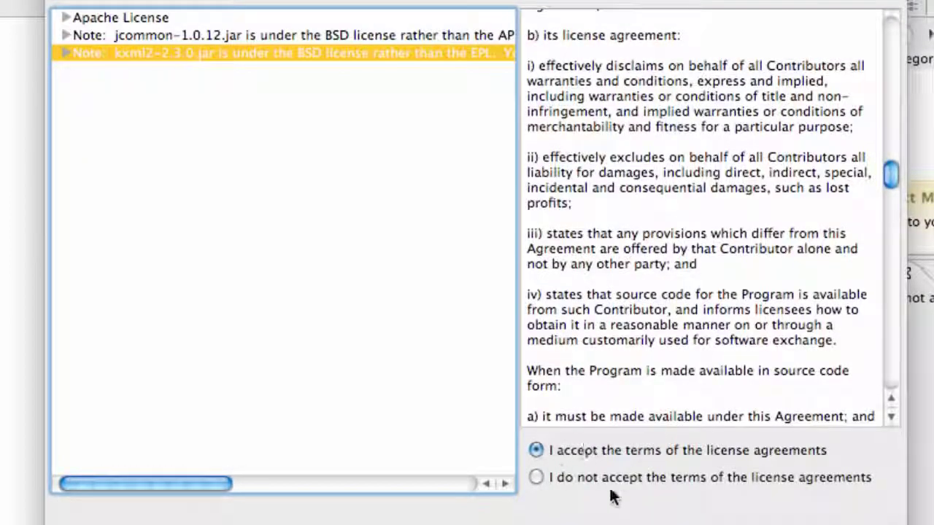
{"action": "left_click", "coordinate": [846, 524]}
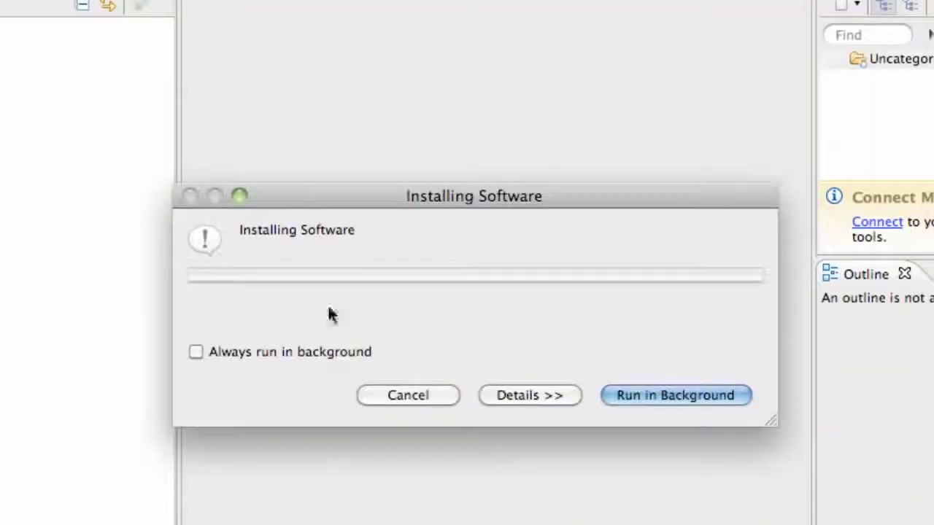